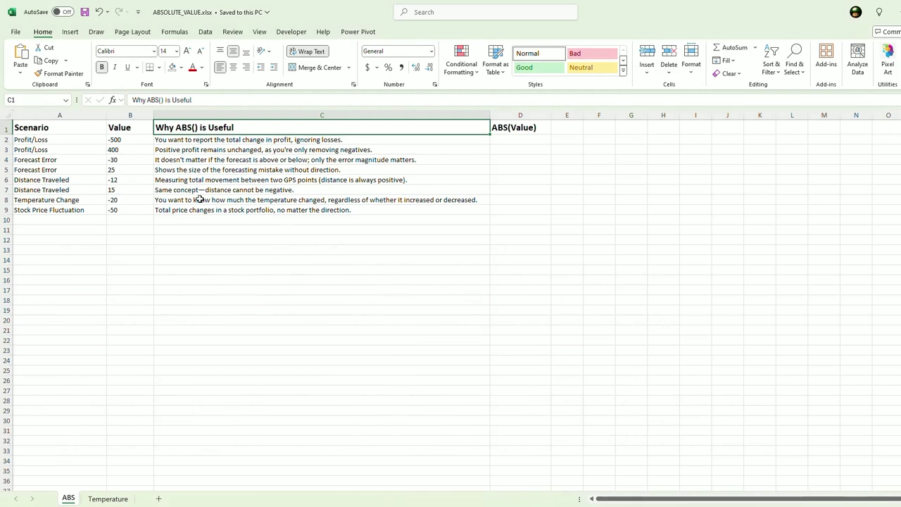
Enter =ABS(B2) in D2, referencing the -500 Profit/Loss value.
click(137, 159)
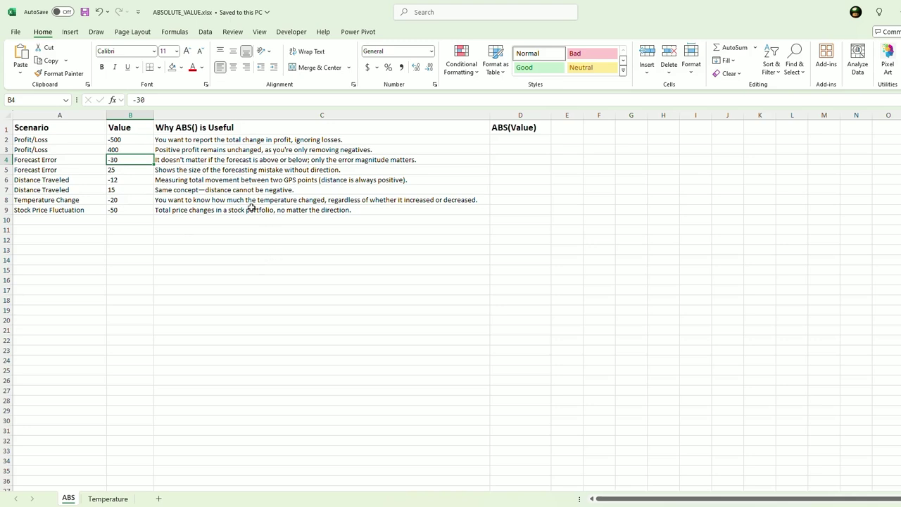
click(525, 139)
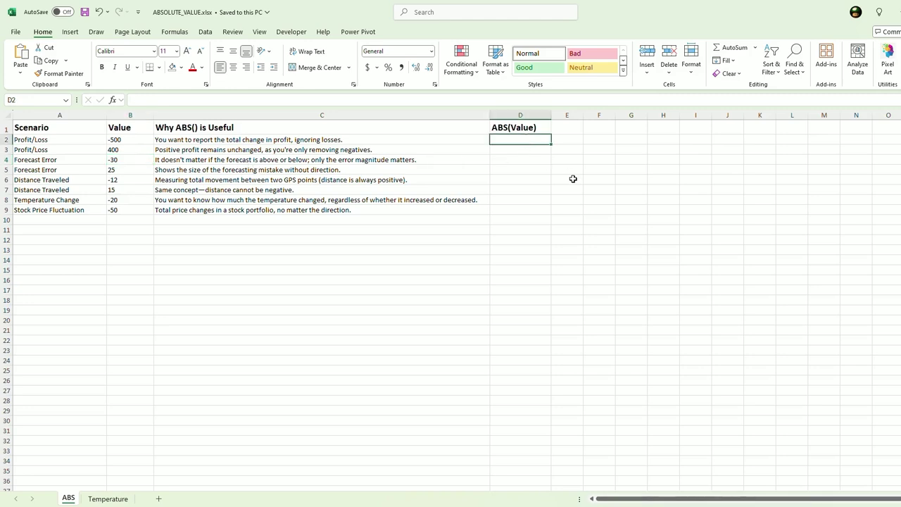
text(=)
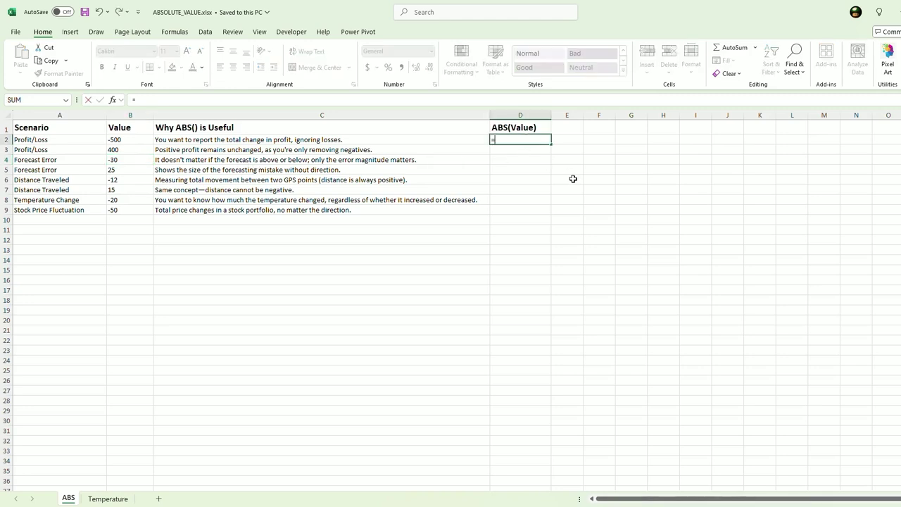
text(abs)
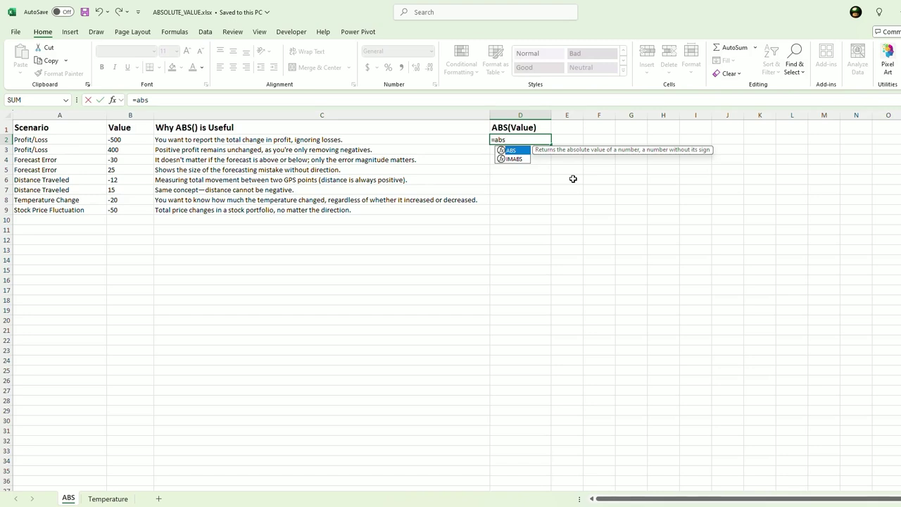
text(()
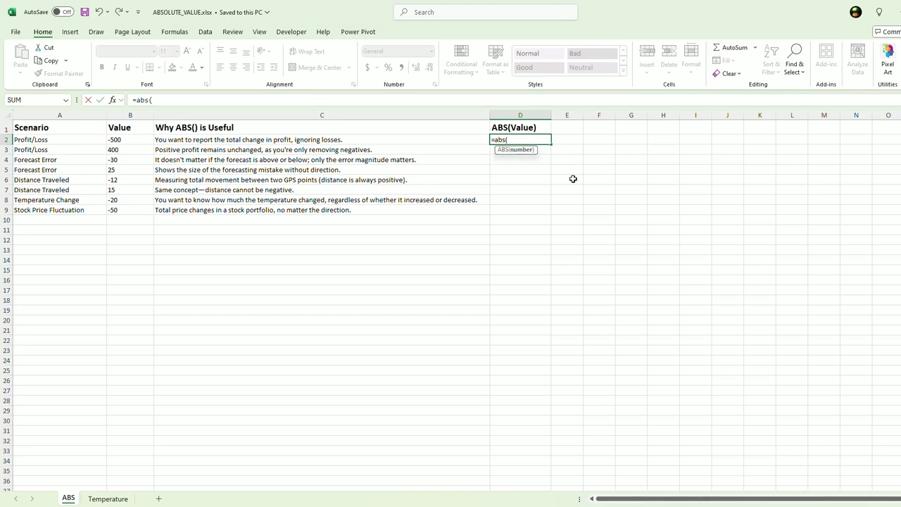
key(BackSpace)
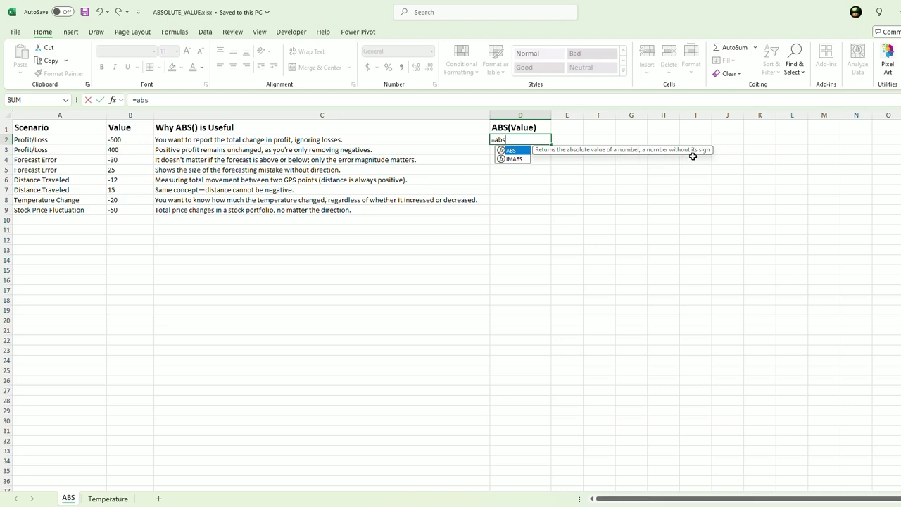
text(()
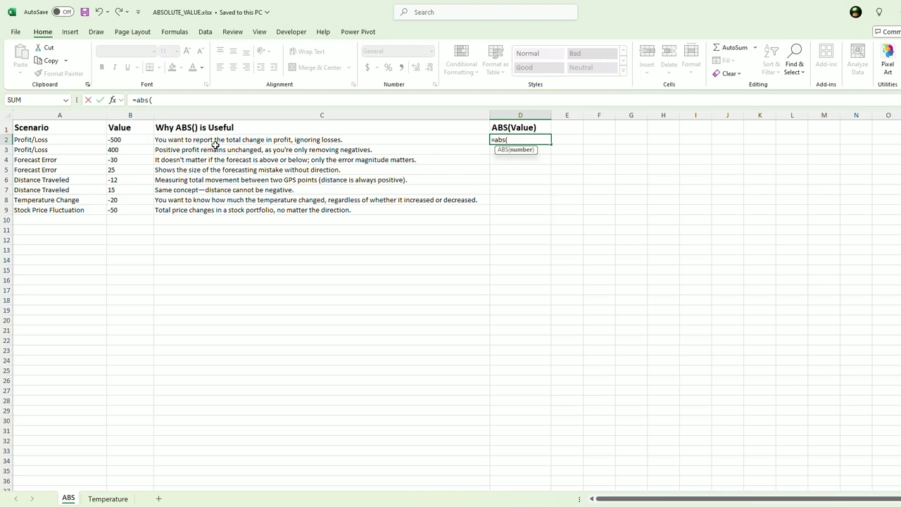
click(135, 140)
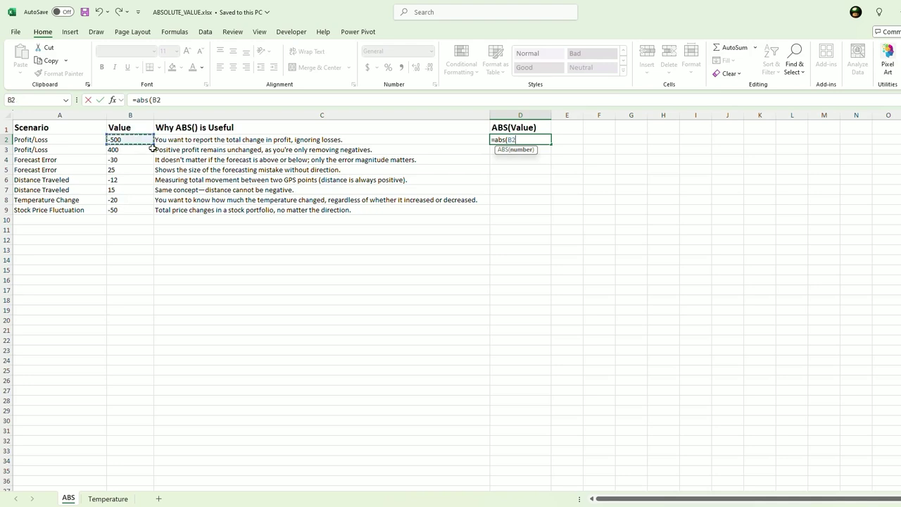
Confirm =ABS(B2) and fill it down D2:D9, giving positive values from 500 to 50.
key(Return)
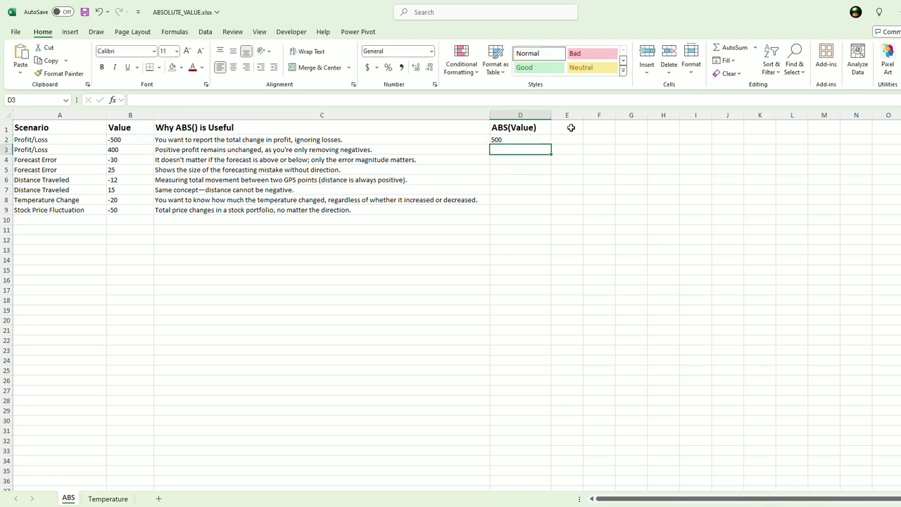
click(508, 139)
drag(550, 144, 548, 210)
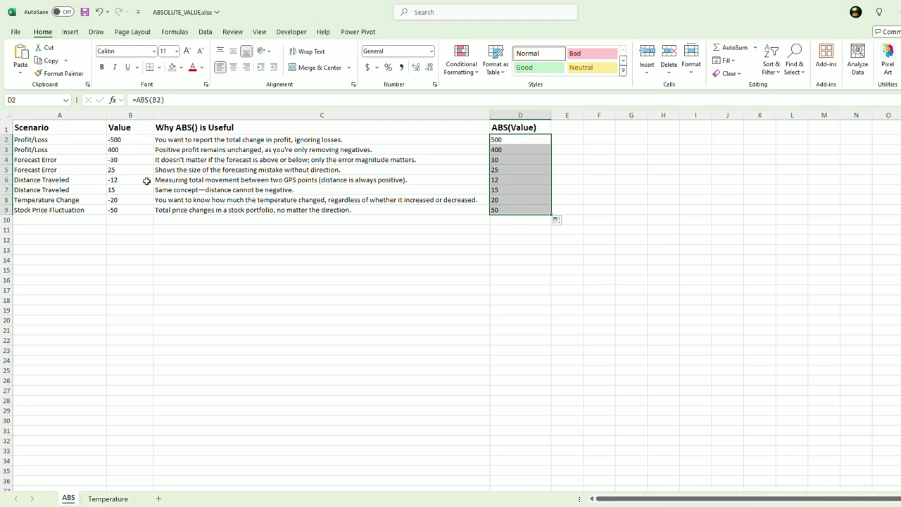
click(113, 181)
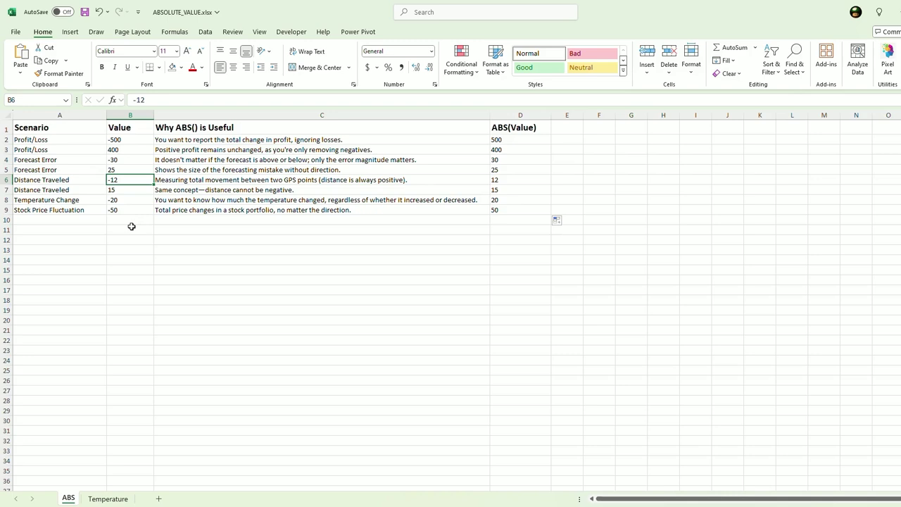
click(71, 199)
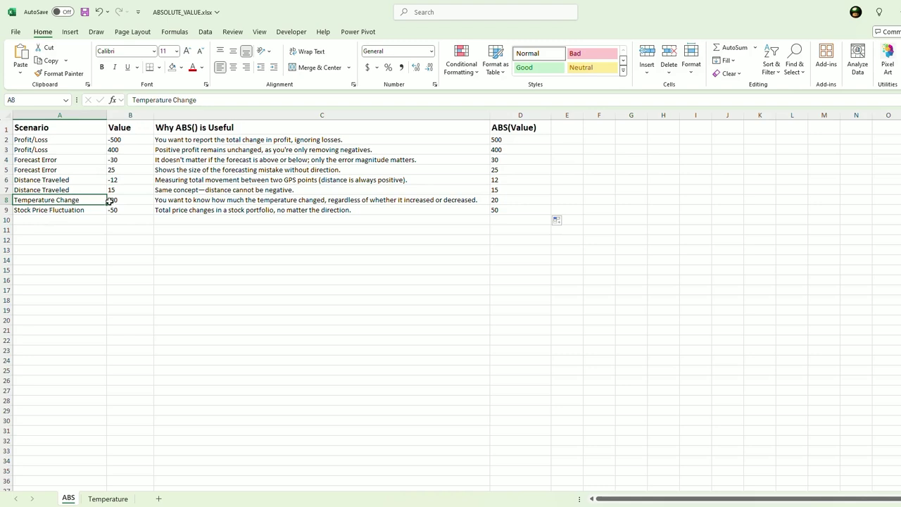
On the Temperature sheet, enter Jan 1 in A1 and fill dates down to 14-Jan.
click(107, 497)
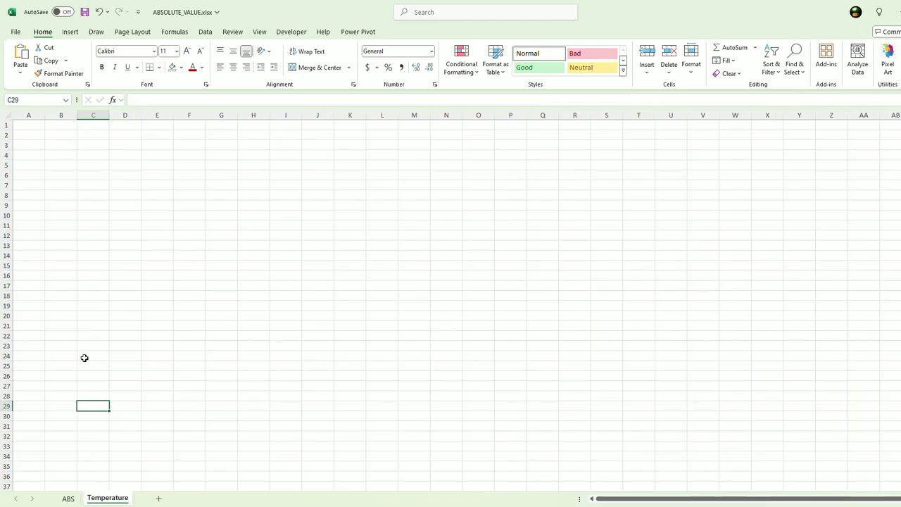
click(35, 121)
text(Jan1)
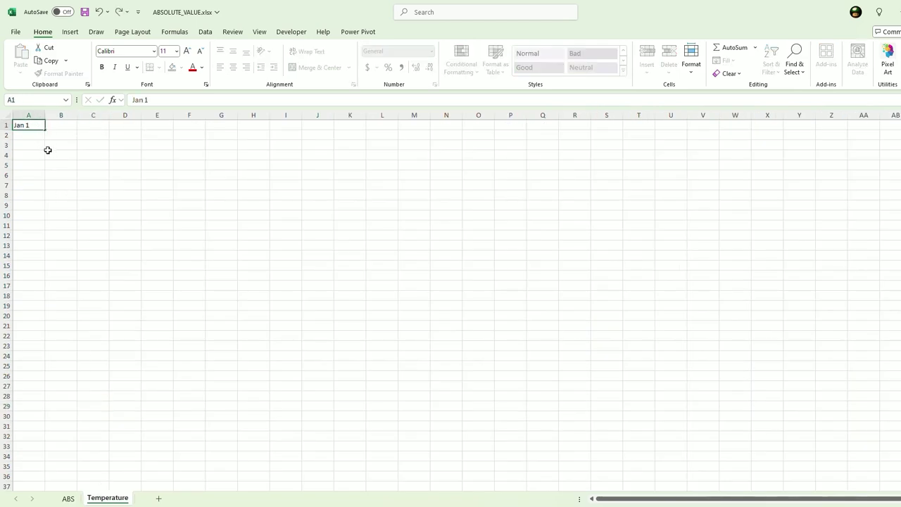
key(Return)
click(38, 123)
drag(45, 130, 57, 256)
Insert a header row above the dates and add a 'Starting Temp' header in B1.
right_click(6, 124)
click(39, 224)
click(153, 178)
click(64, 124)
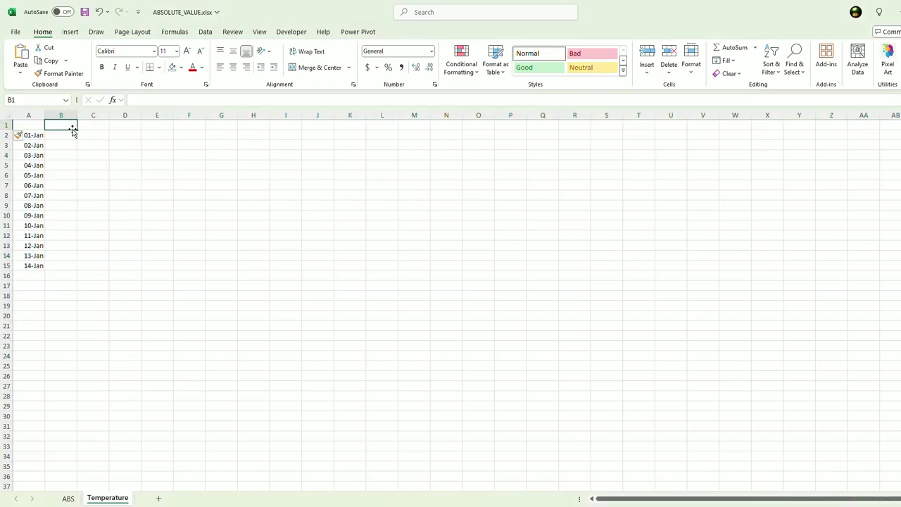
text(Starting Temp)
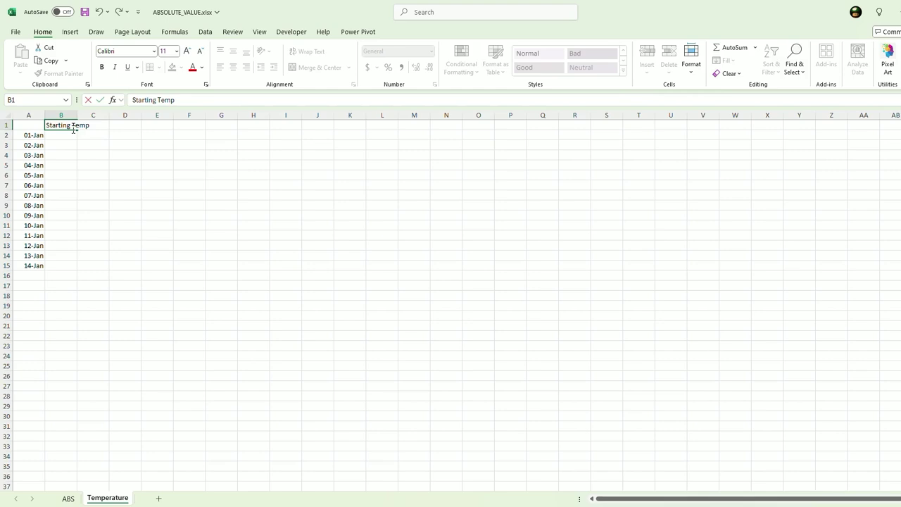
click(125, 175)
double_click(75, 114)
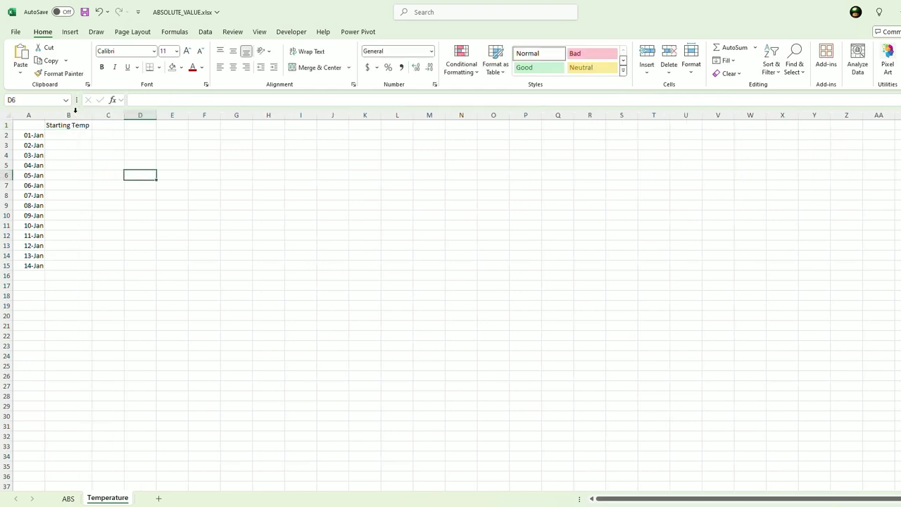
Add an Ending Temp header in C1 and extend B1 to 'Starting Temp 9:00 AM', widening column B.
click(116, 127)
text(Ending Temp)
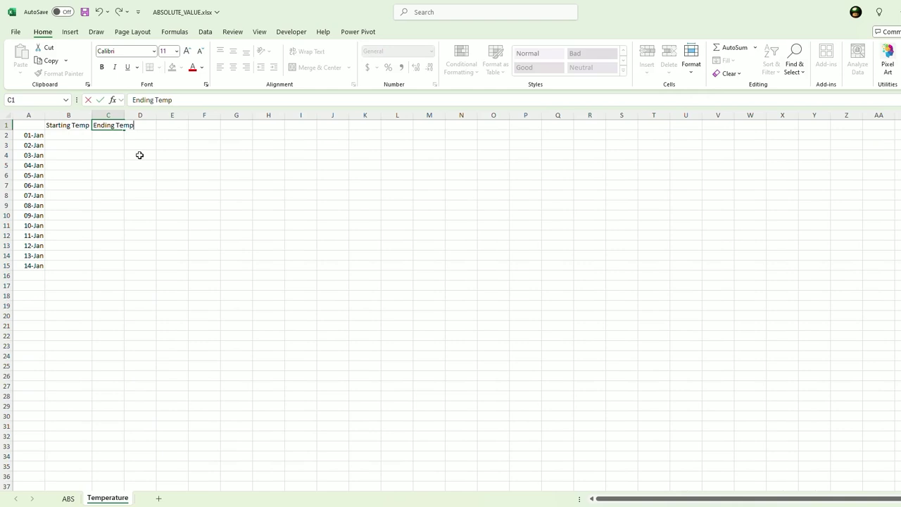
click(139, 155)
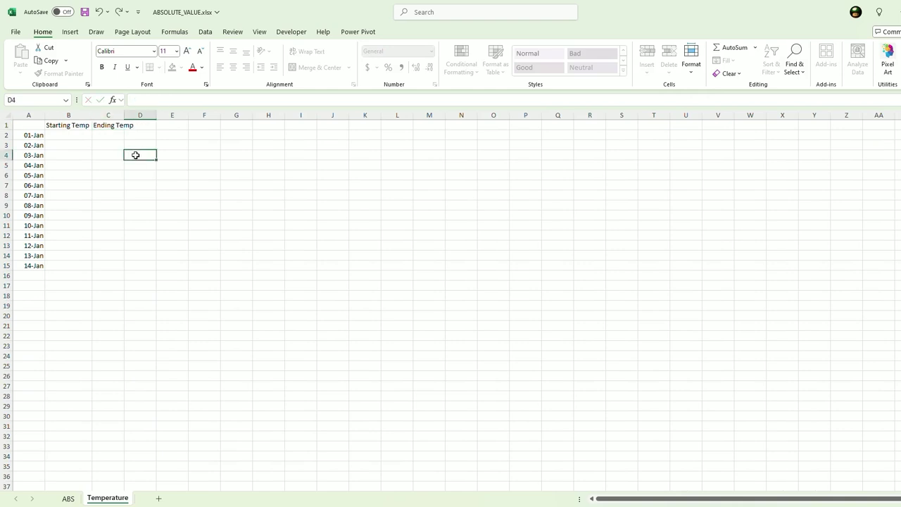
click(86, 128)
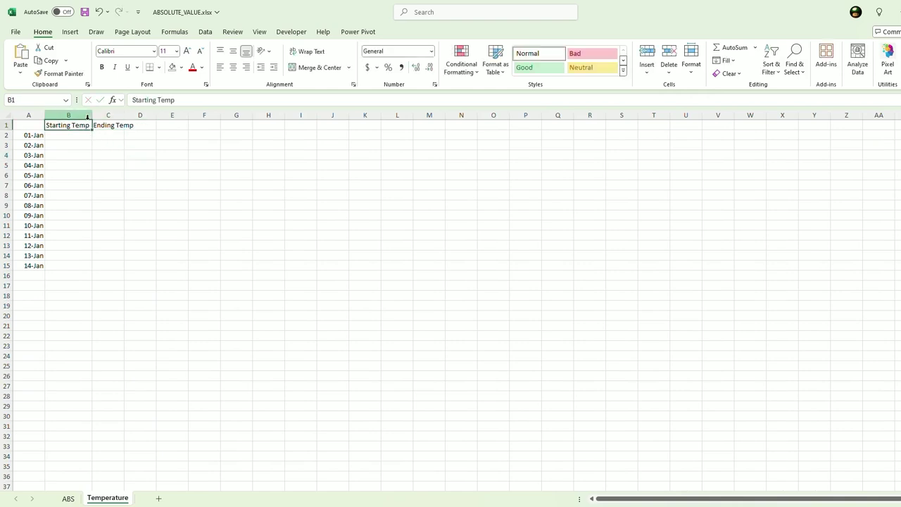
click(227, 96)
text(9:00 AM)
click(110, 234)
drag(89, 112, 115, 112)
double_click(150, 115)
Extend the C1 header to 'Ending Temp 1:00pm' and autofit column C.
click(155, 126)
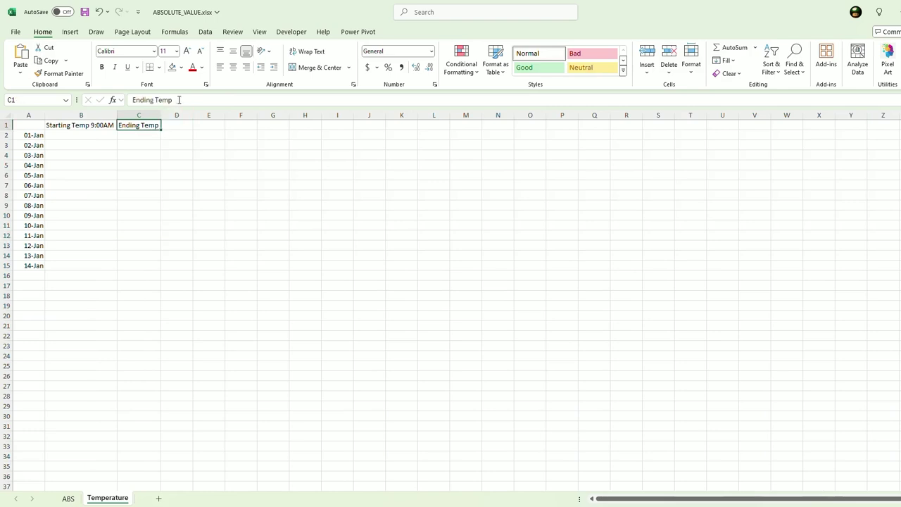
click(173, 100)
text(1:00pm)
click(182, 197)
double_click(159, 111)
Enter starting temperatures 10, 12, 13, 13, 13, 15, 17, 18 for 01–08 Jan.
click(68, 135)
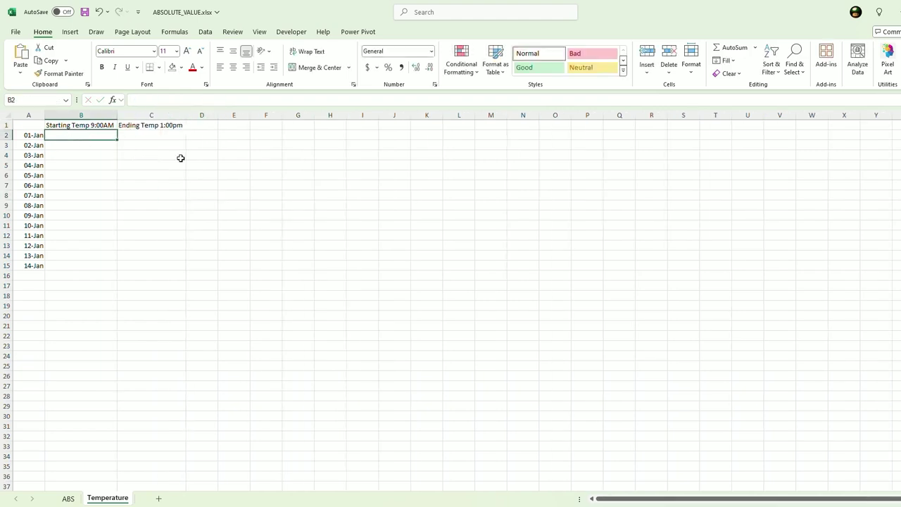
text(10 12 13 13 13 15 17)
key(Return)
text(18)
key(Return)
Clear the unneeded dates 09-Jan to 14-Jan.
drag(5, 215, 8, 265)
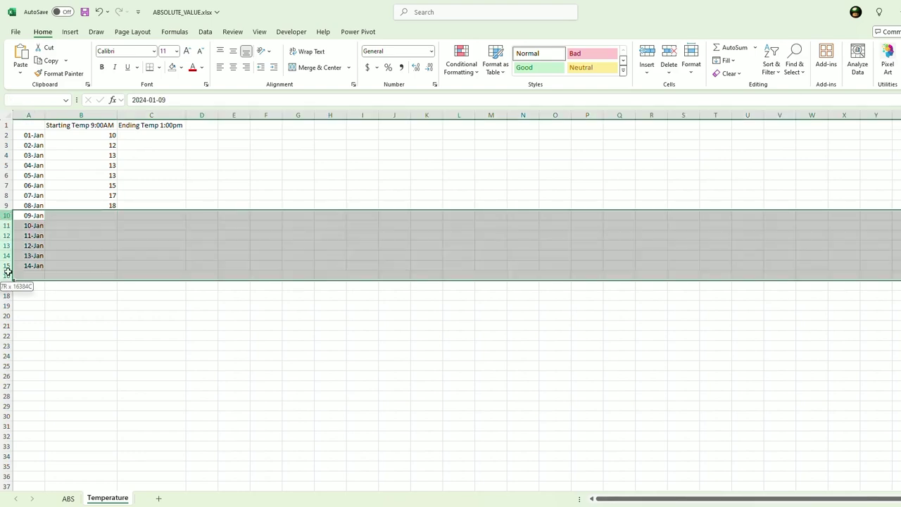
key(Delete)
click(172, 153)
Enter ending temperatures 15, 16, 18, 25, 10, 10, 5 for 01–07 Jan.
click(160, 132)
text(15 16 18 )
text(25)
key(Return)
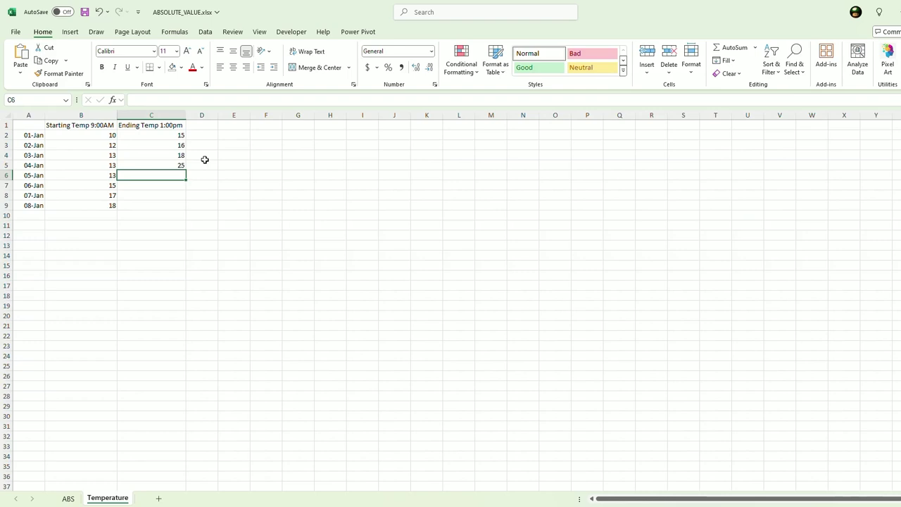
text(10)
key(Return)
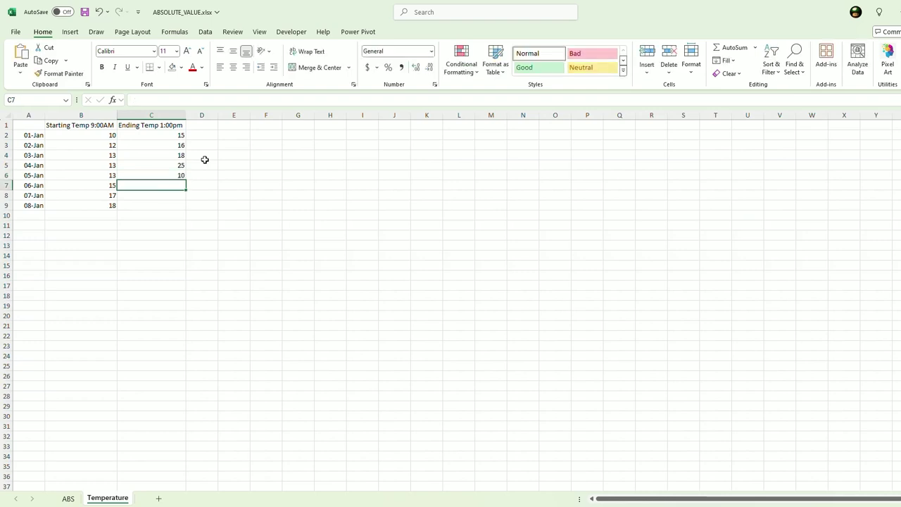
text(10)
key(Return)
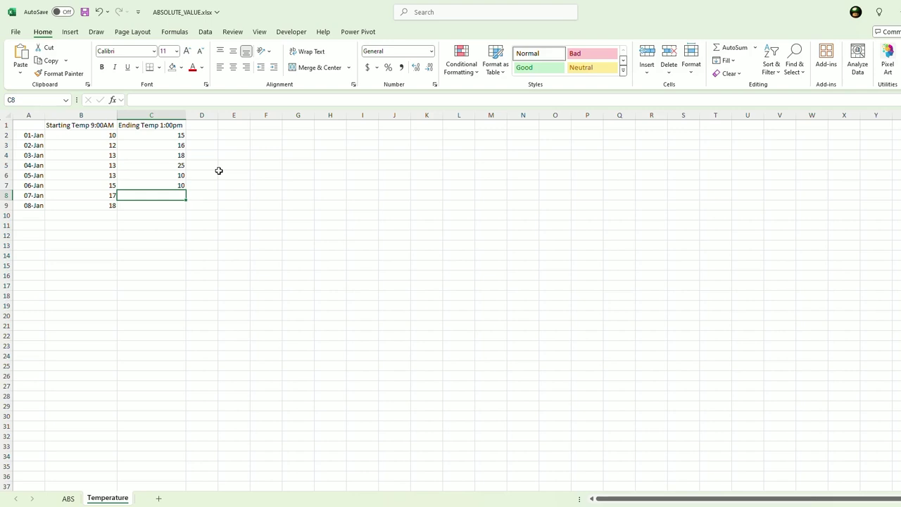
text(5)
key(Return)
Recheck the 07-Jan values and enter 18 as the 08-Jan ending temperature.
click(86, 195)
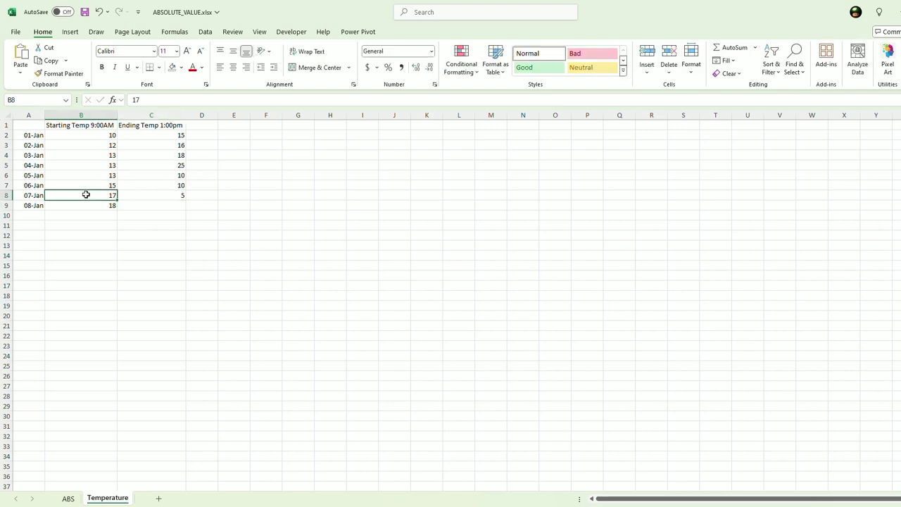
click(181, 196)
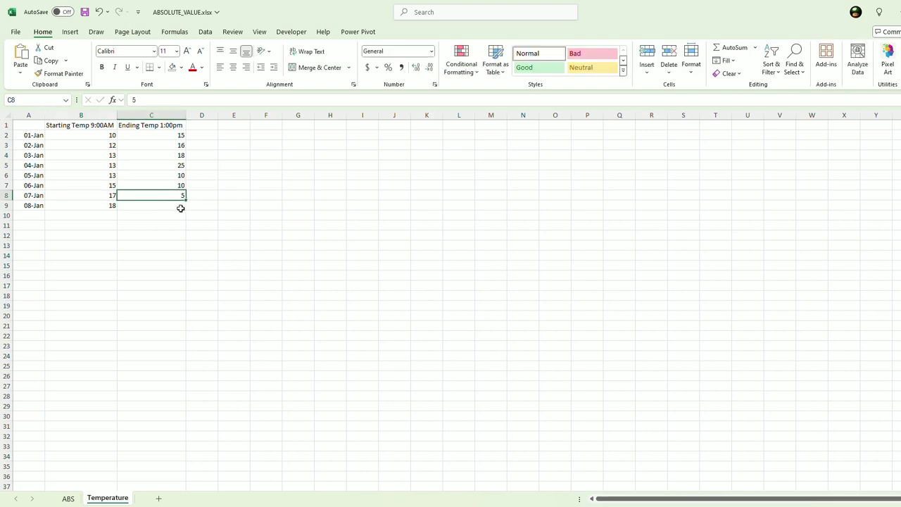
click(148, 206)
text(18)
key(Return)
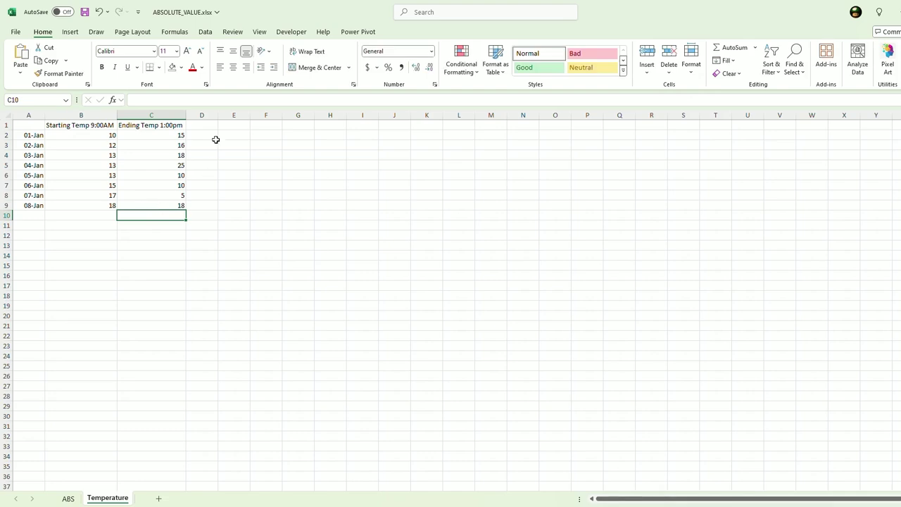
Add a 'Change' header in D1 and widen column D.
click(213, 126)
text(Change)
key(Return)
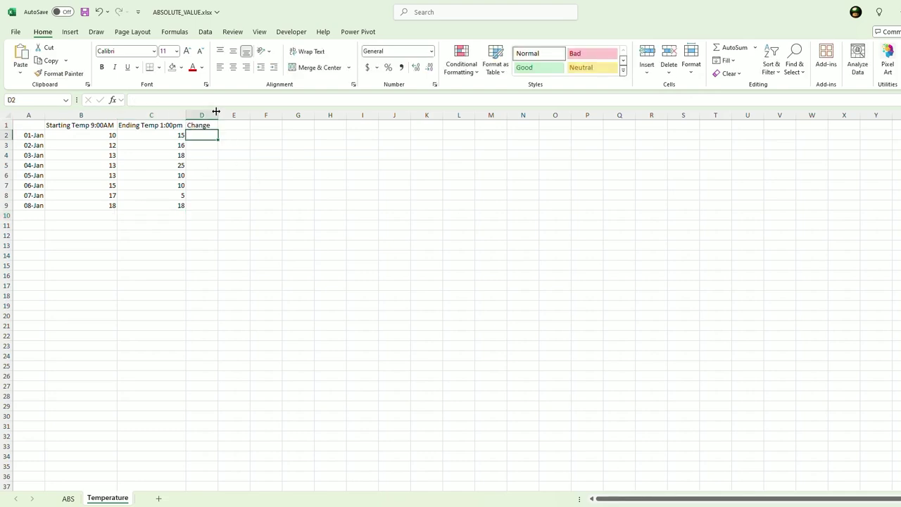
drag(217, 115, 233, 115)
Enter =C2-B2 in D2 and fill it down to D9 for all eight days.
text(=)
click(158, 135)
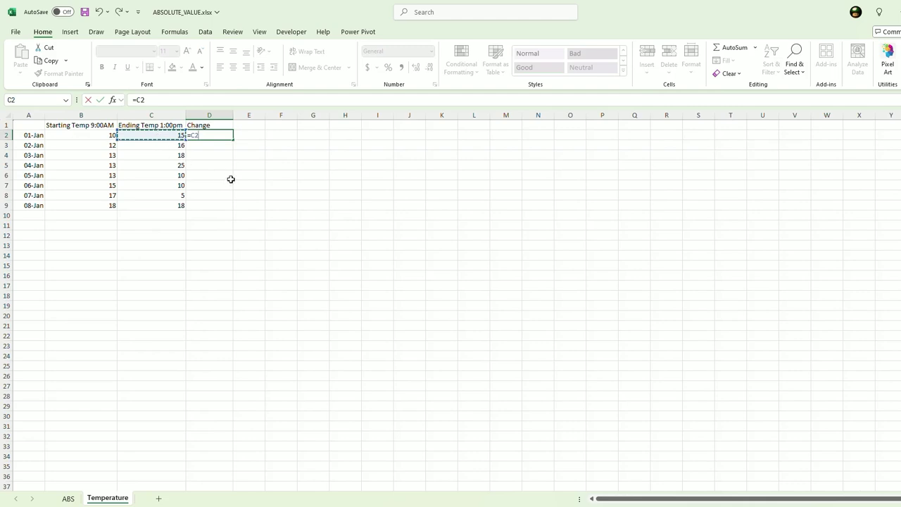
text(-)
click(106, 133)
key(Return)
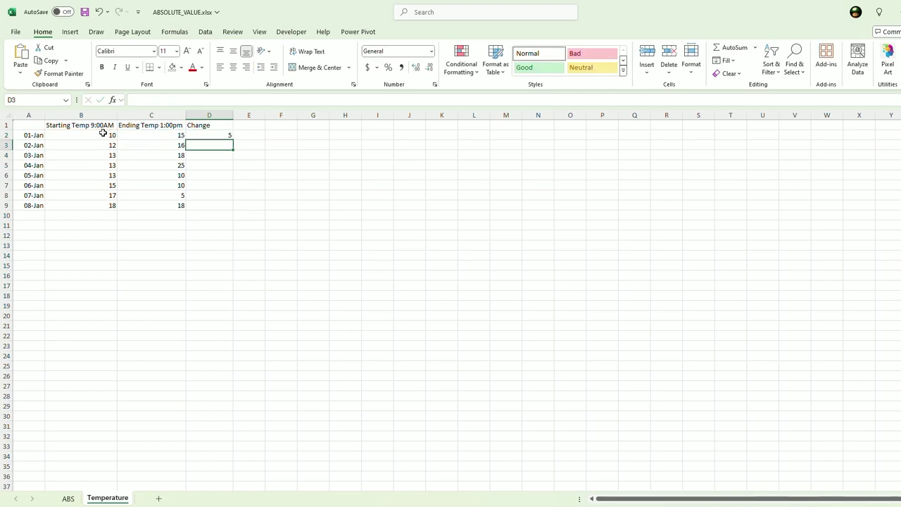
click(203, 136)
drag(233, 139, 236, 209)
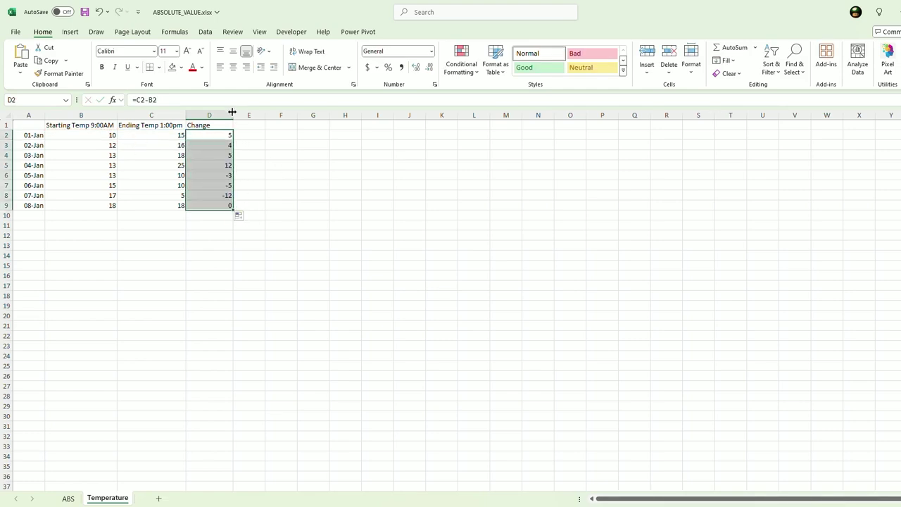
click(225, 196)
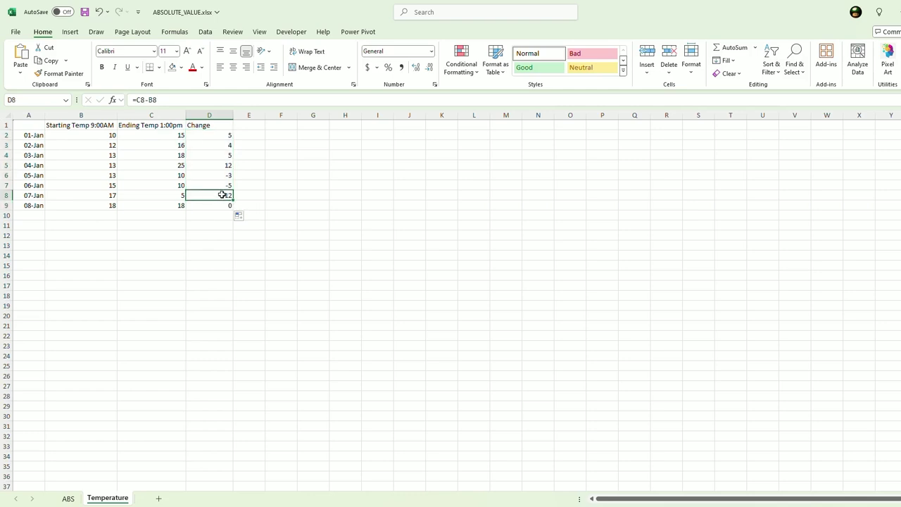
click(82, 192)
click(221, 191)
click(250, 135)
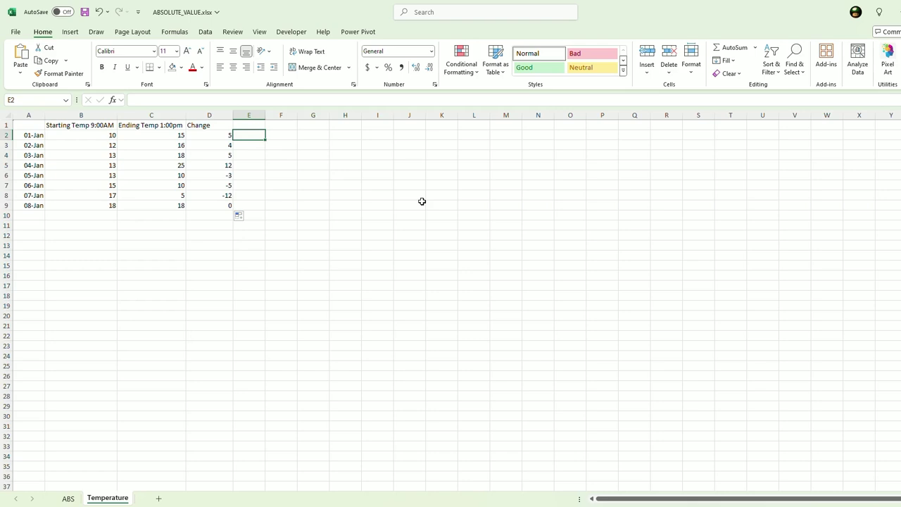
Add an 'ABS' header in E1 and fill =ABS(D2) down E2:E9.
key(Up)
text(A)
key(Return)
text(=)
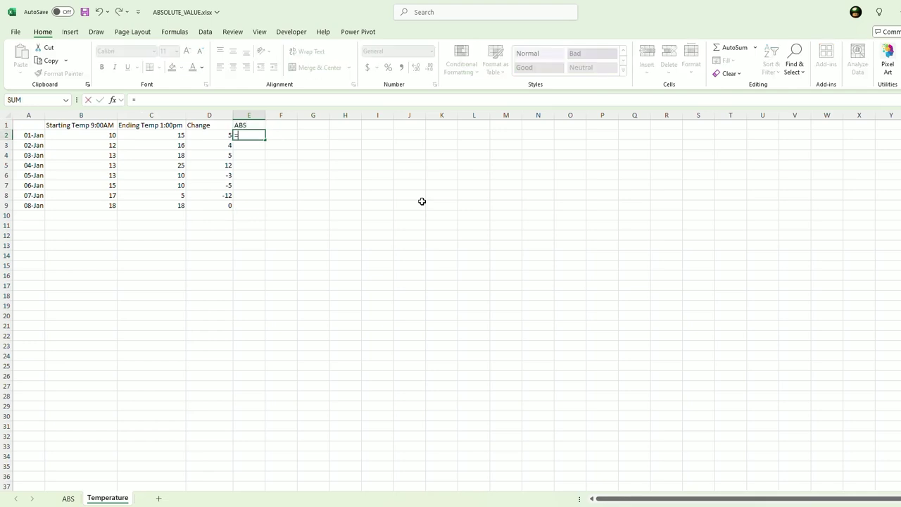
text(abs()
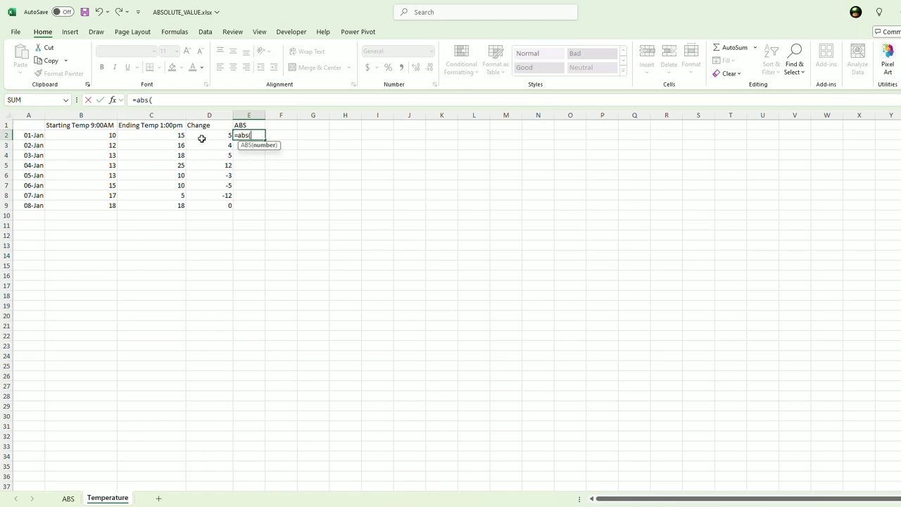
click(204, 135)
key(Return)
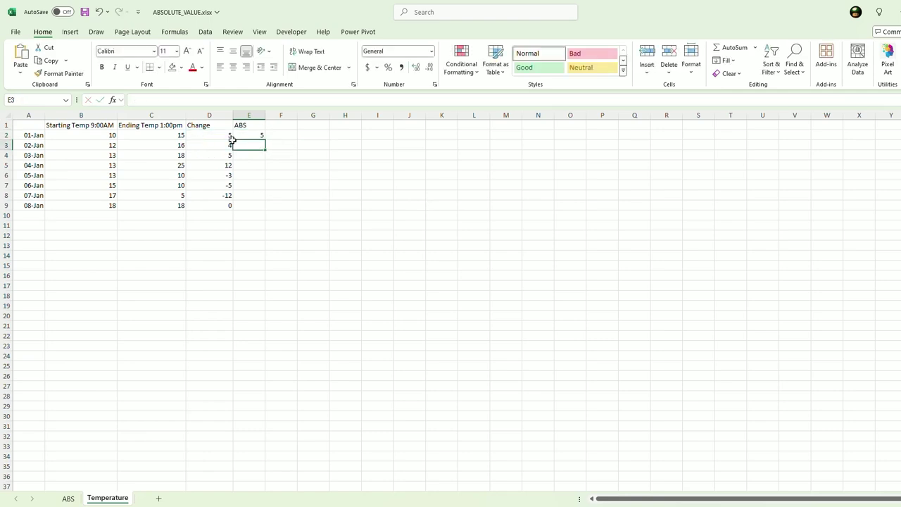
click(256, 135)
drag(264, 140, 264, 209)
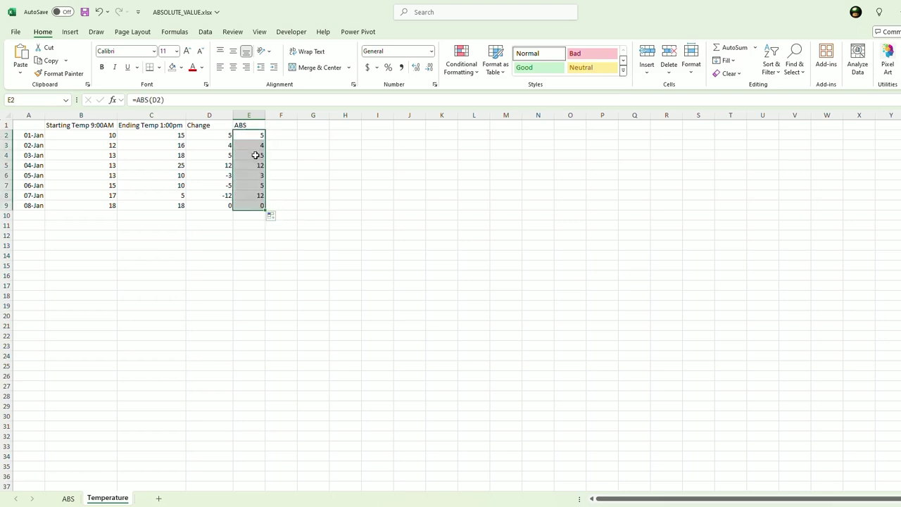
Enter =SUM(E2:E9) in E11, totalling the absolute changes to 46.
click(253, 227)
text(=sum()
drag(241, 133, 239, 203)
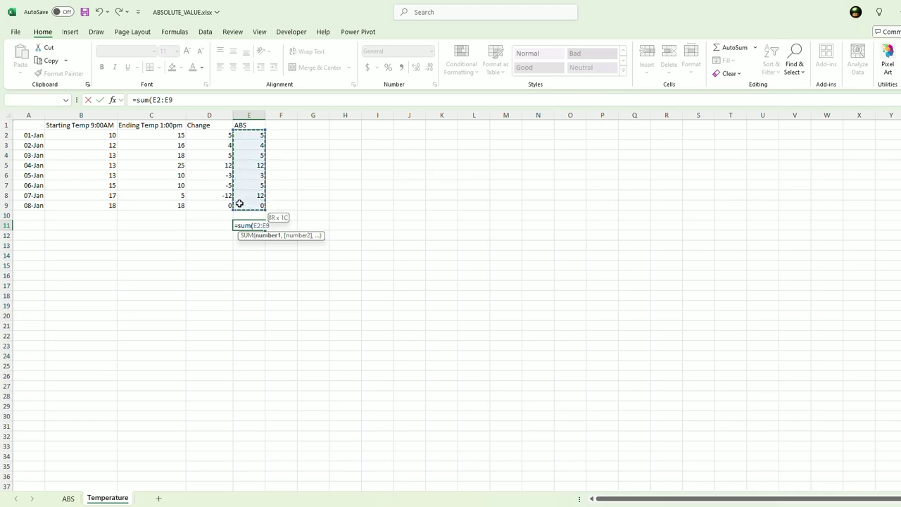
key(Return)
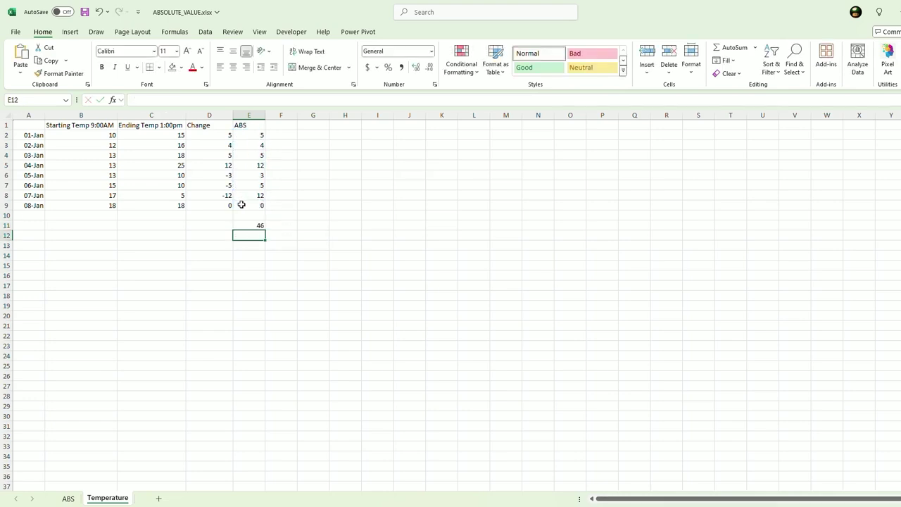
click(23, 133)
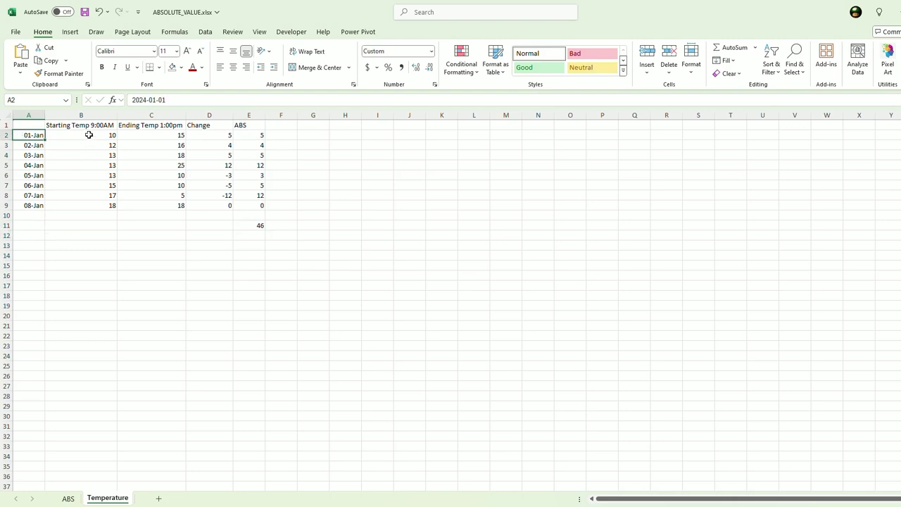
click(145, 203)
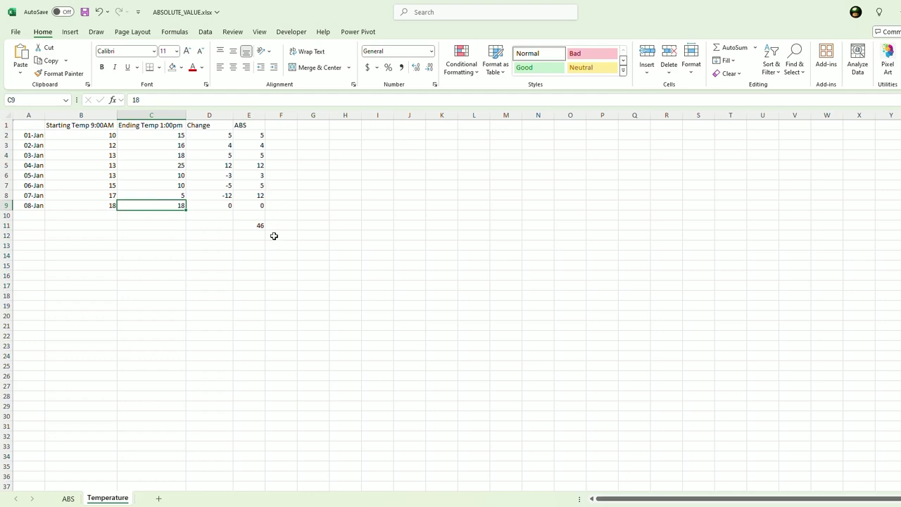
click(258, 226)
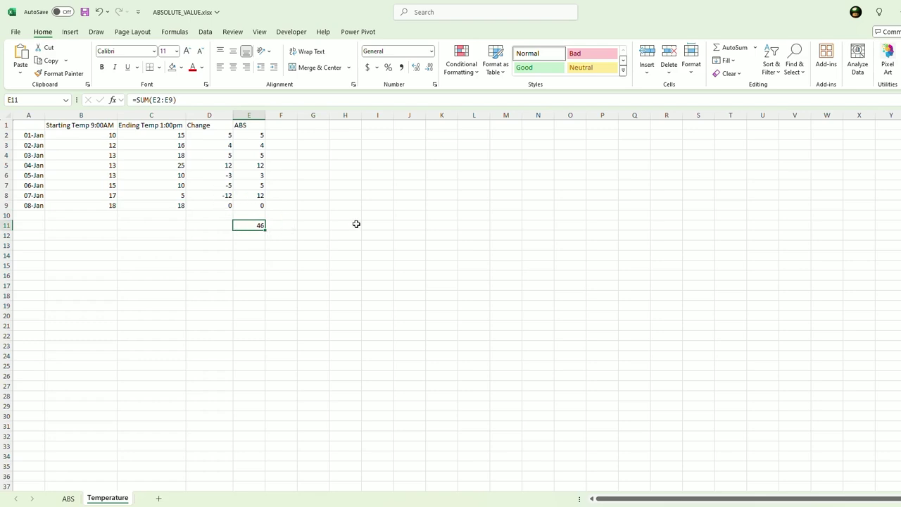
Copy the E11 sum formula into D11, totalling the Change column to 6.
key(ctrl+c)
key(Left)
key(ctrl+v)
key(Escape)
Review the Change values and compare the 6 and 46 totals.
drag(216, 134, 222, 173)
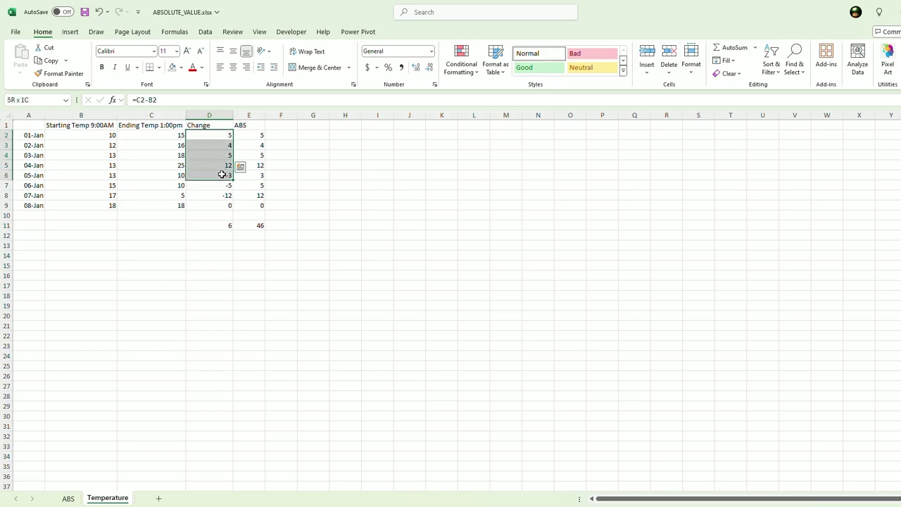
drag(222, 174, 225, 195)
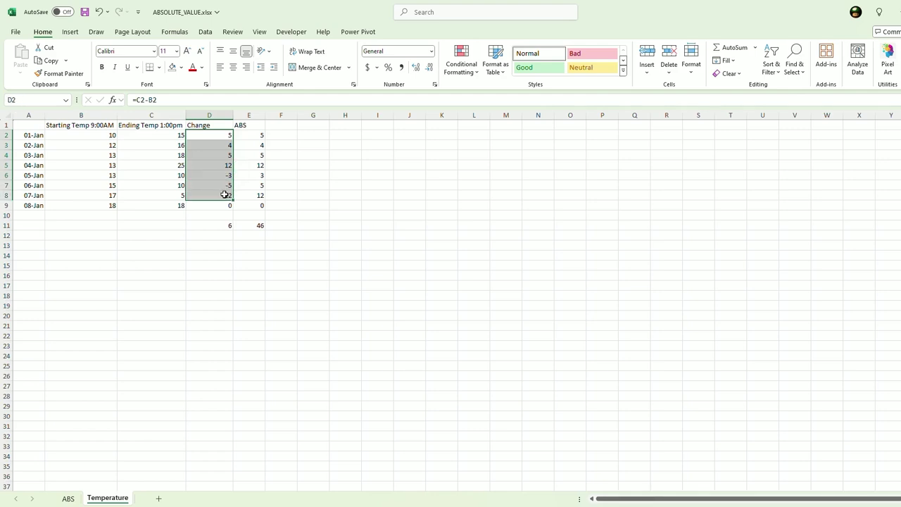
click(259, 227)
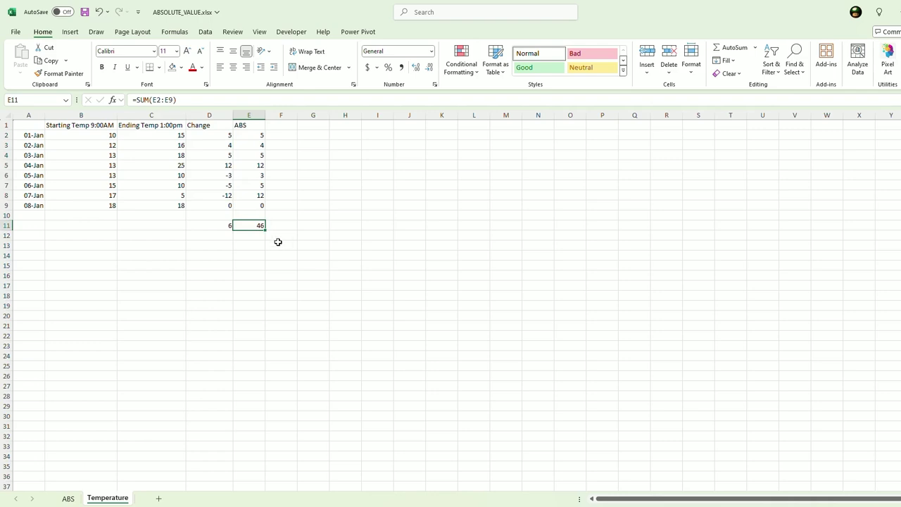
click(33, 134)
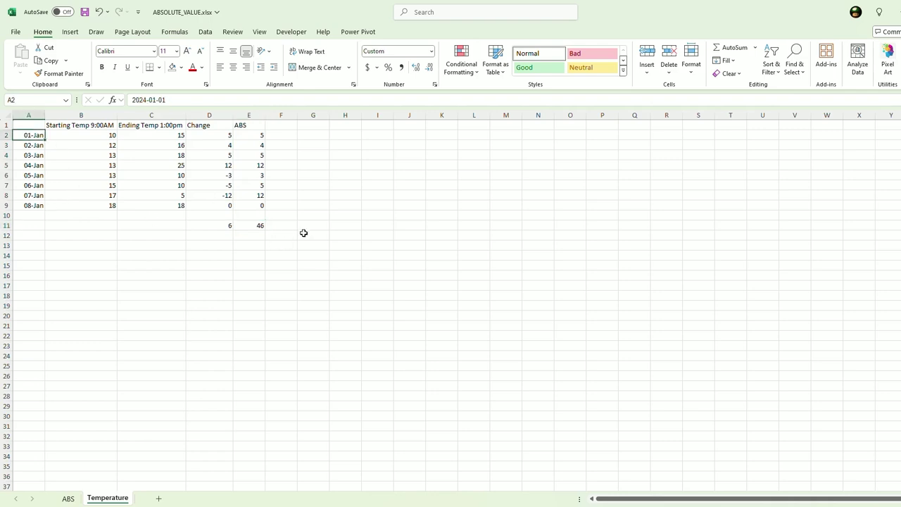
click(258, 224)
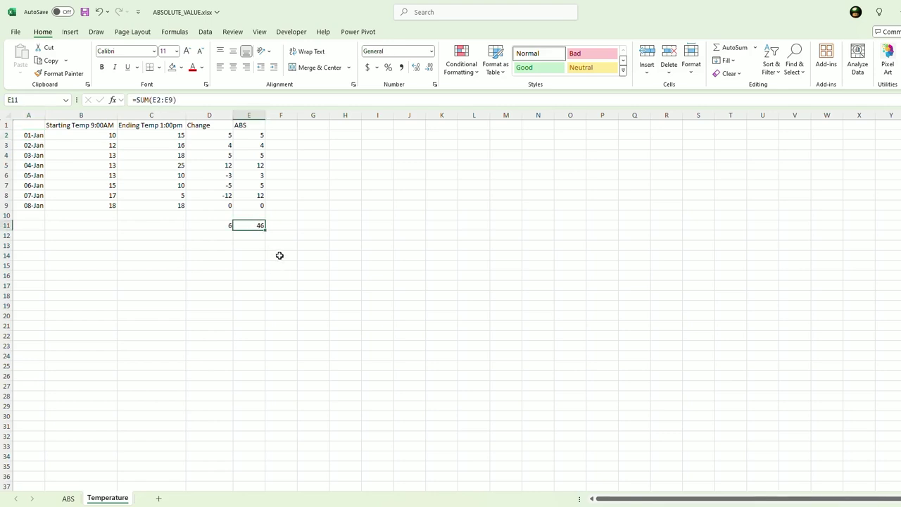
click(259, 196)
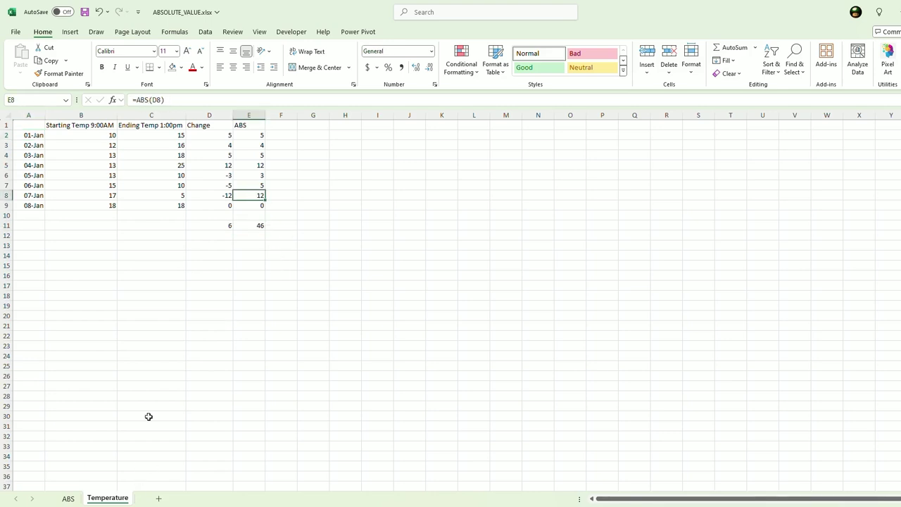